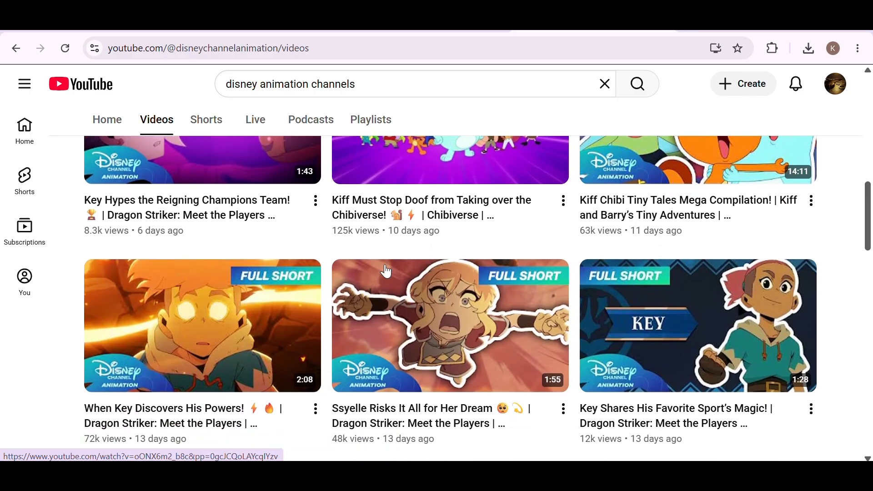
scroll(388, 272, "down", 5)
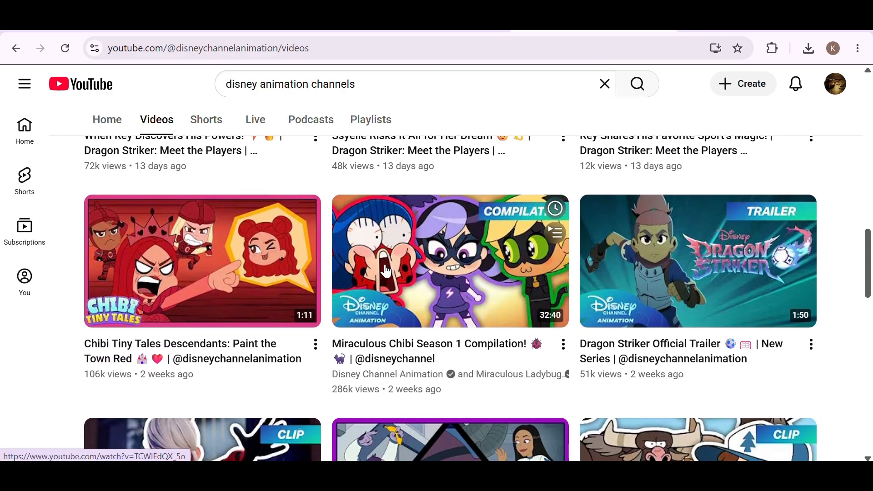
scroll(387, 271, "down", 3)
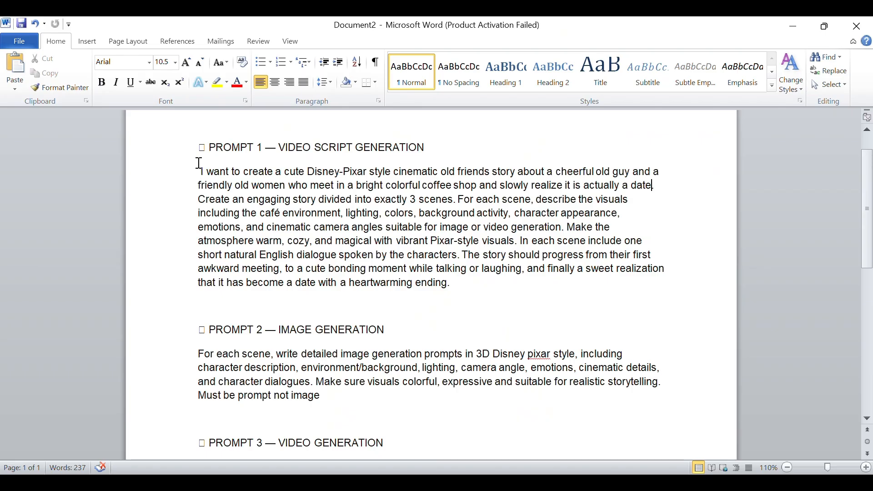
Copy the Prompt 1 video script text from the Word document into a new ChatGPT chat, send it and read through the generated scenes
left_click_drag(201, 168, 530, 277)
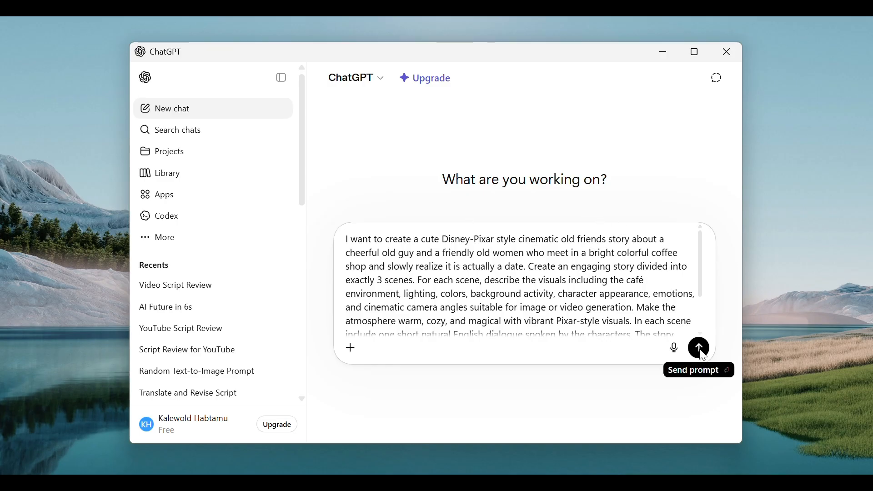
scroll(617, 293, "down", 2)
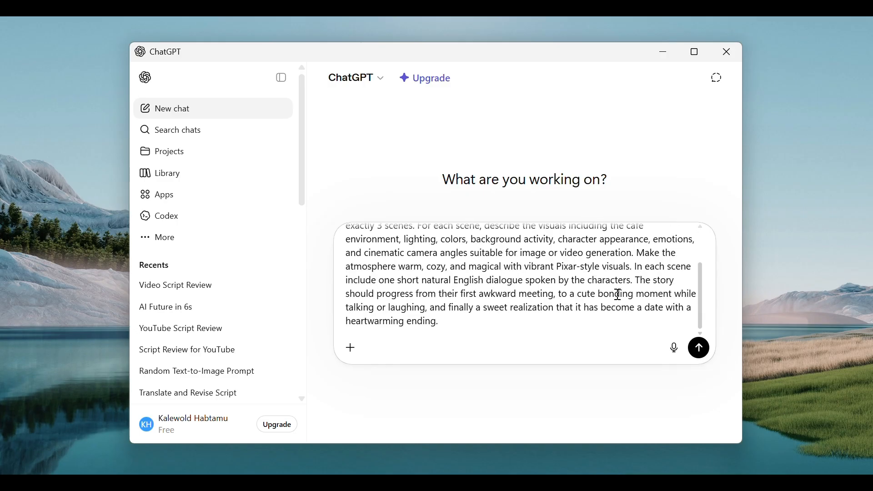
left_click(700, 349)
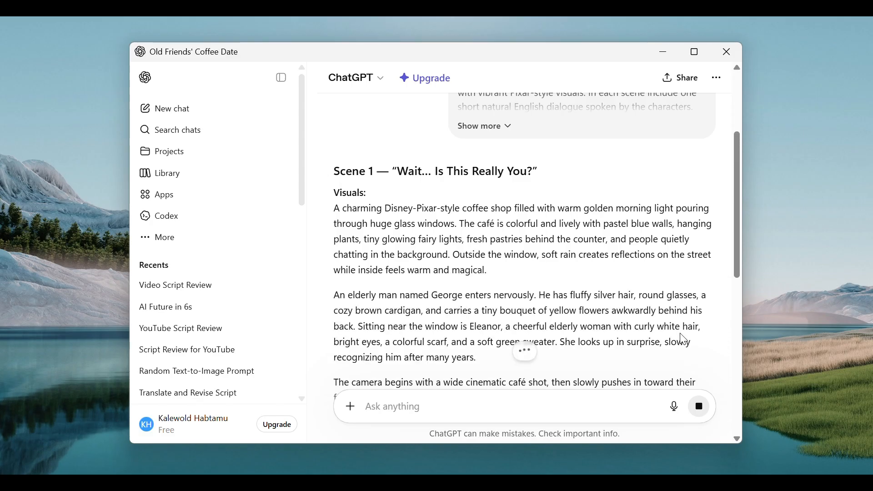
scroll(684, 339, "down", 5)
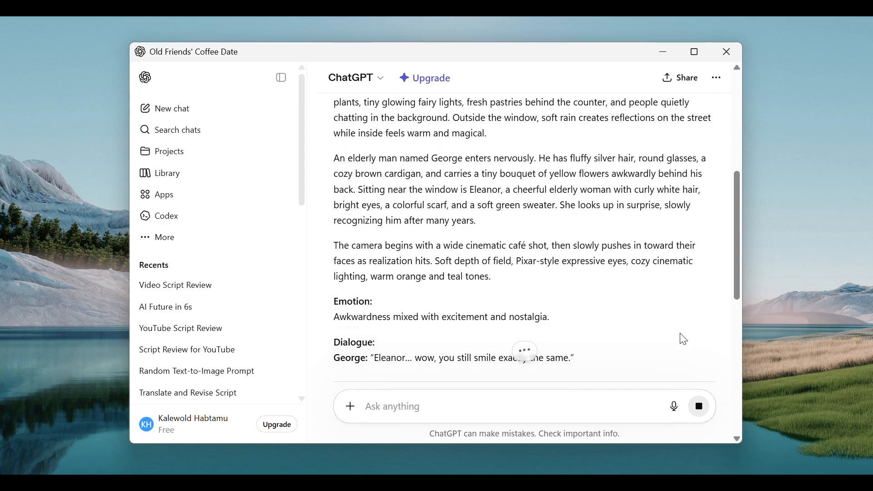
scroll(683, 339, "down", 4)
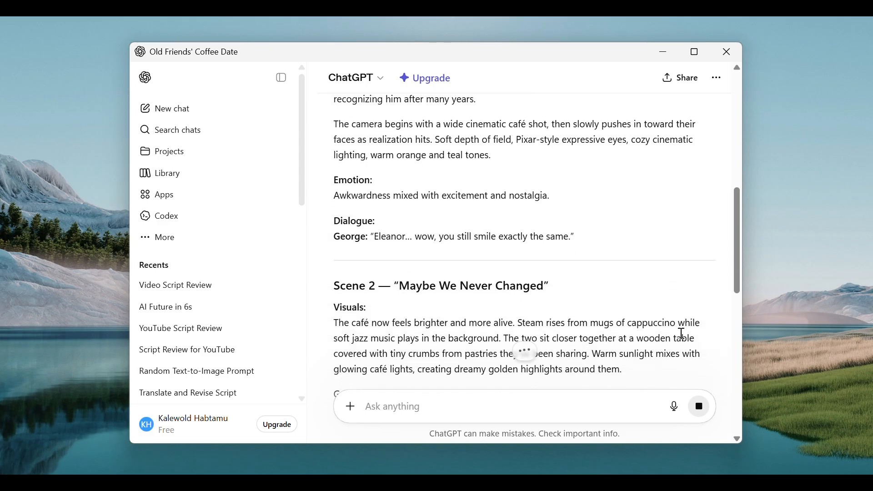
scroll(684, 339, "down", 2)
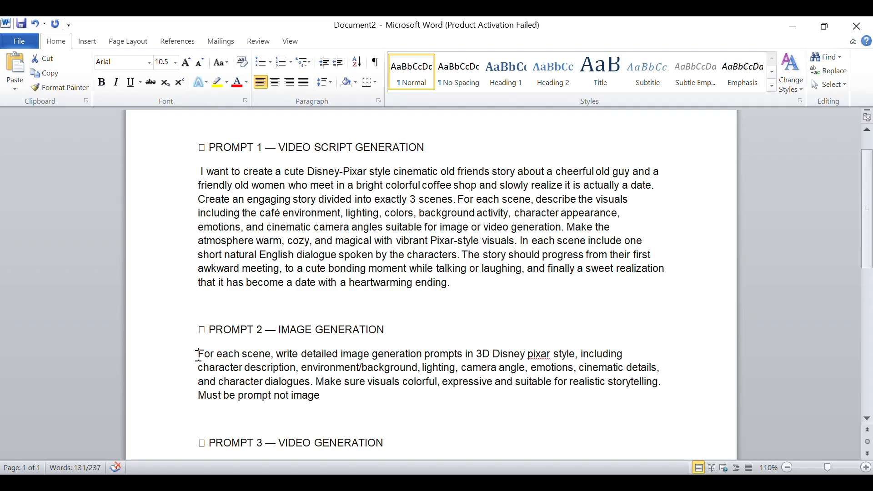
Copy the Prompt 2 image generation text from the Word document and send it in the same ChatGPT chat
left_click_drag(198, 354, 326, 400)
key("ctrl+c")
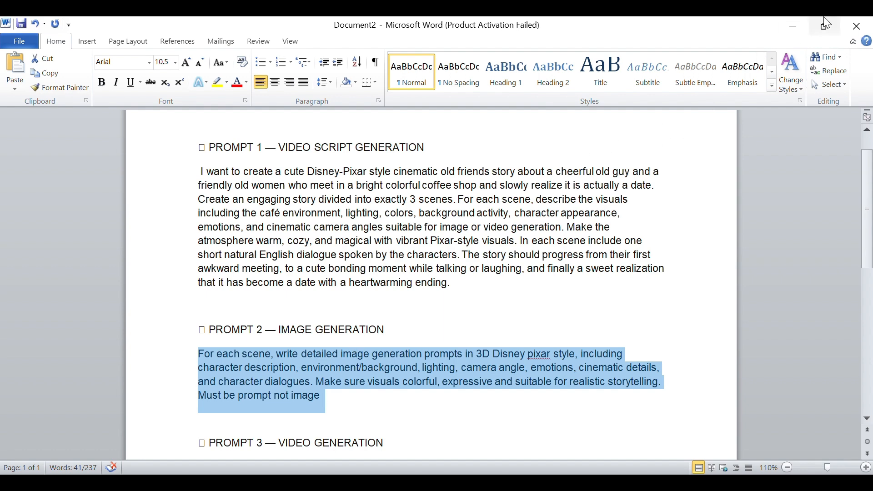
left_click(792, 26)
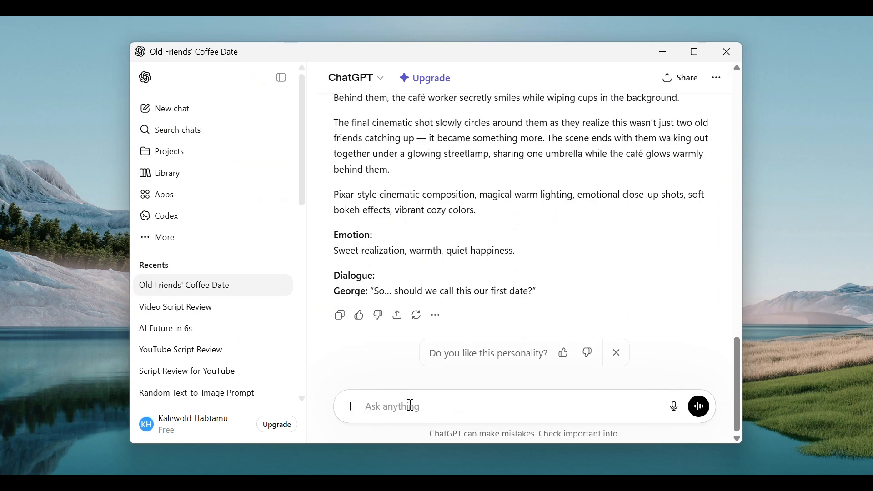
key("ctrl+v")
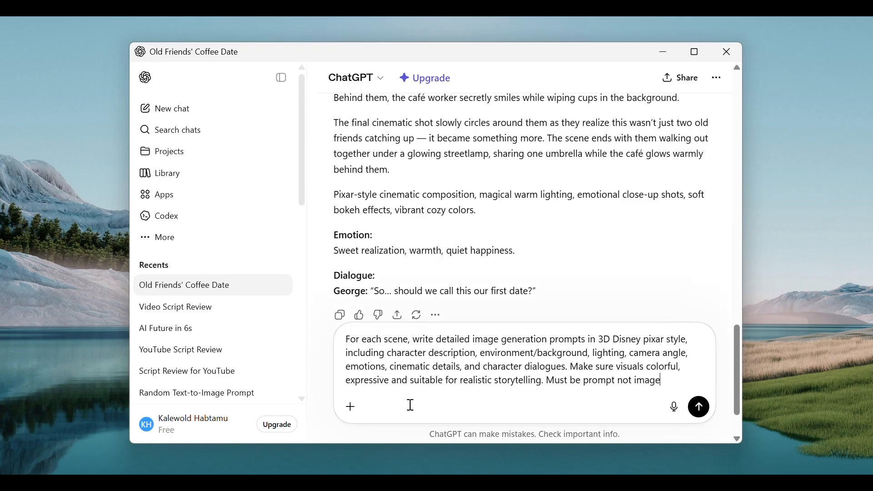
key("Return")
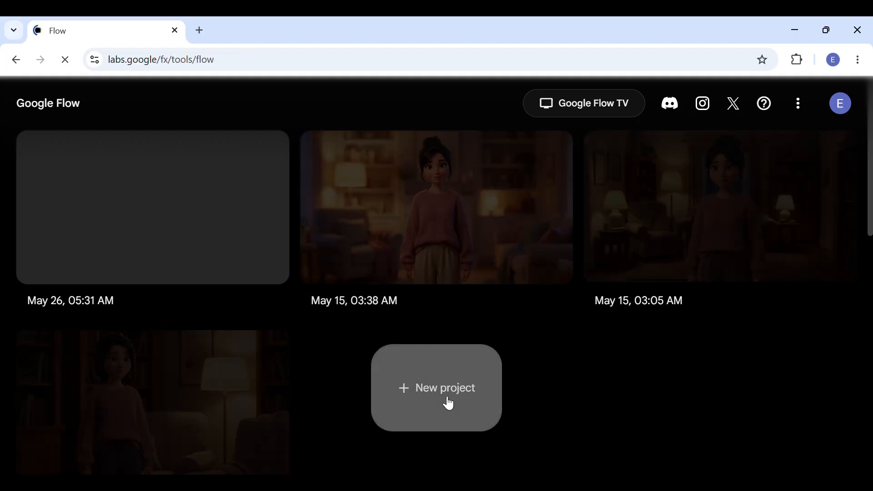
Create a new project in Google Flow and set the image model to Nano Banana Pro
left_click(445, 397)
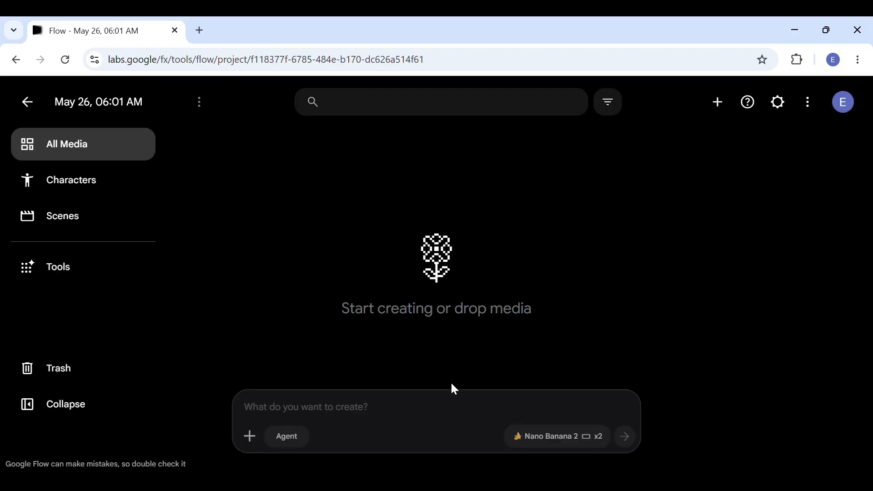
left_click(557, 436)
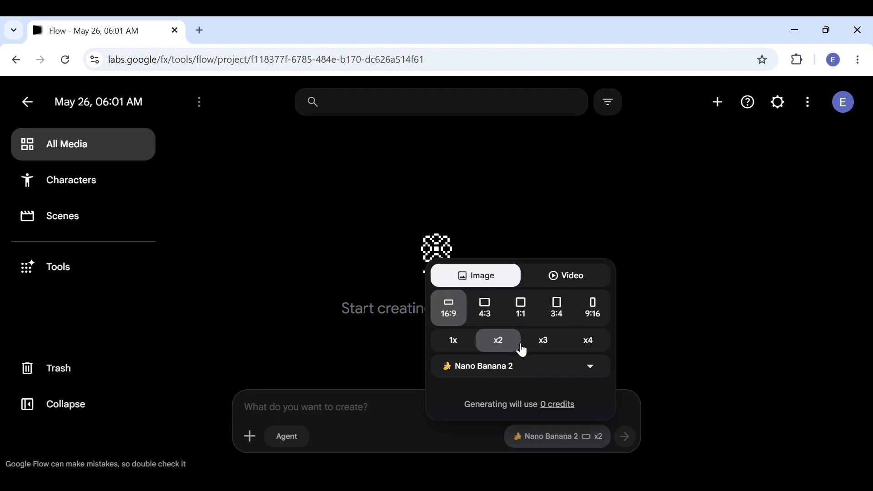
left_click(575, 375)
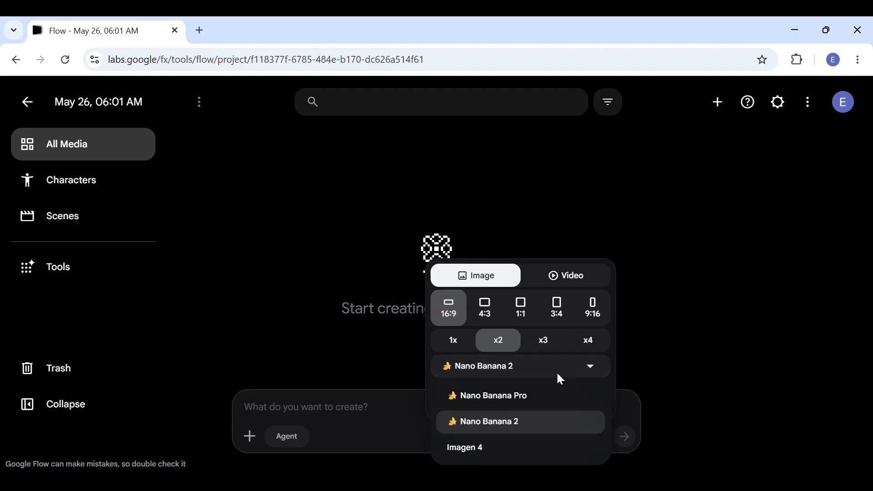
left_click(537, 395)
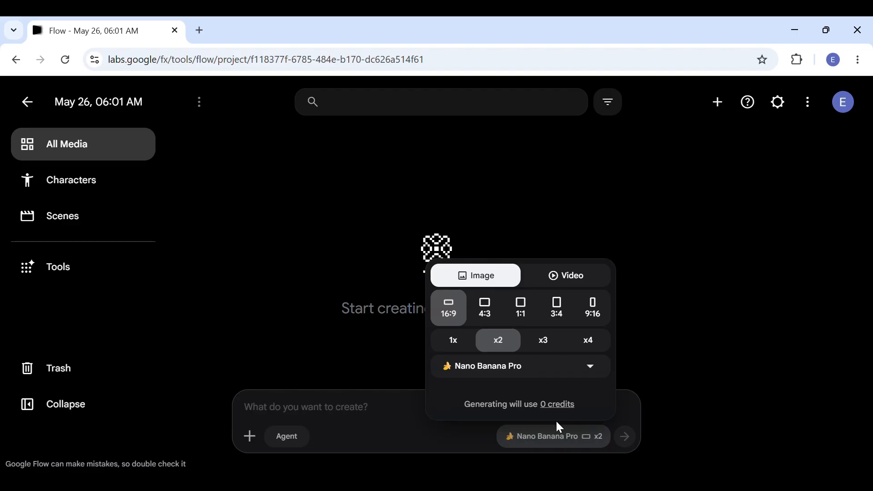
Copy the Scene 1 image generation prompt from ChatGPT into the Google Flow prompt and generate the images
key("alt+Tab")
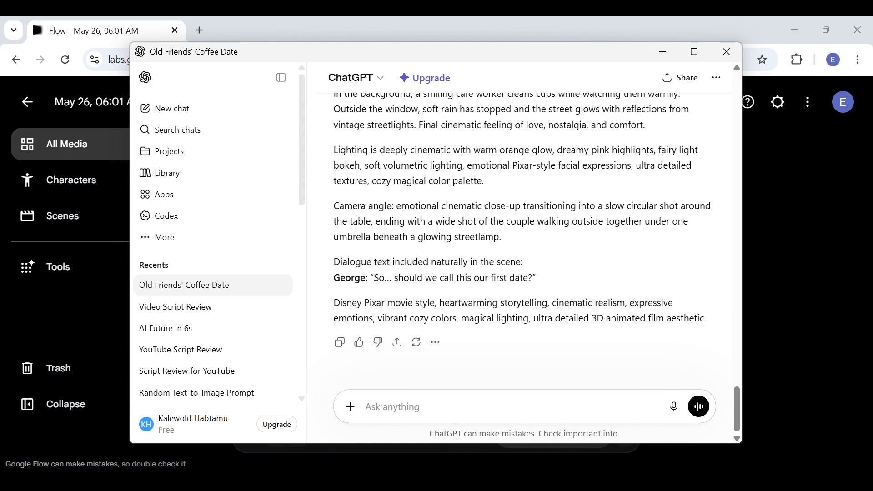
scroll(436, 301, "up", 20)
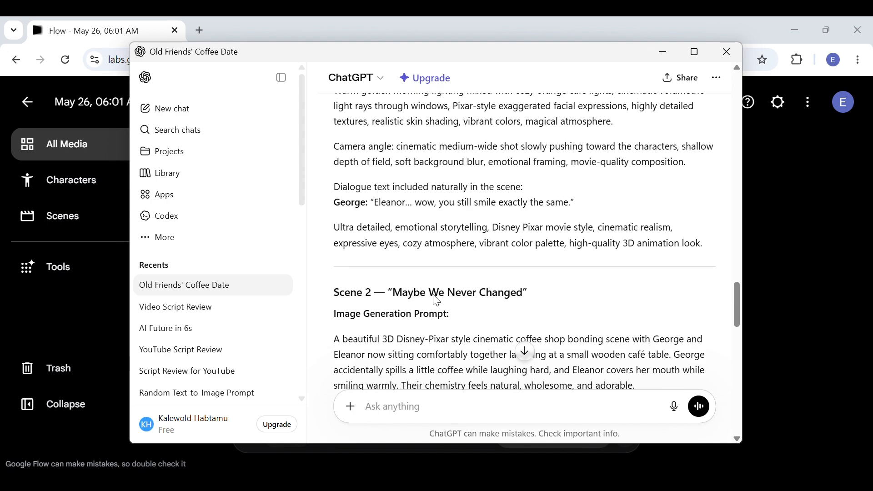
scroll(437, 301, "up", 4)
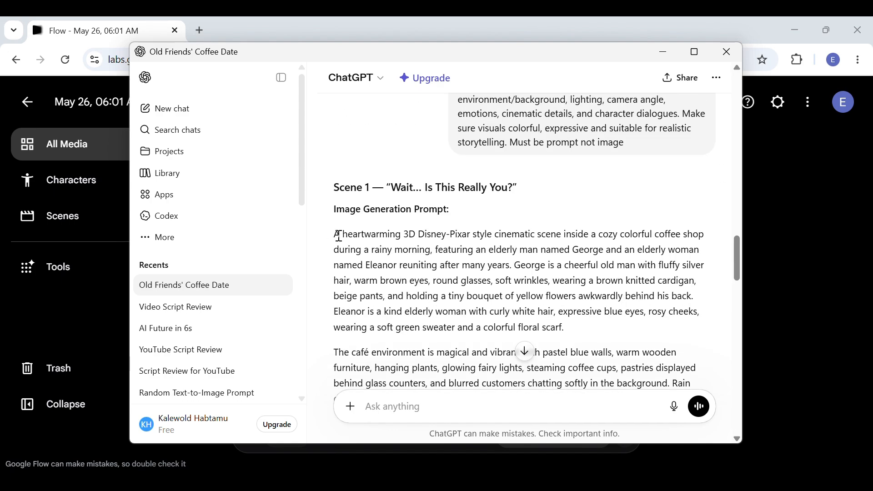
left_click_drag(335, 235, 467, 315)
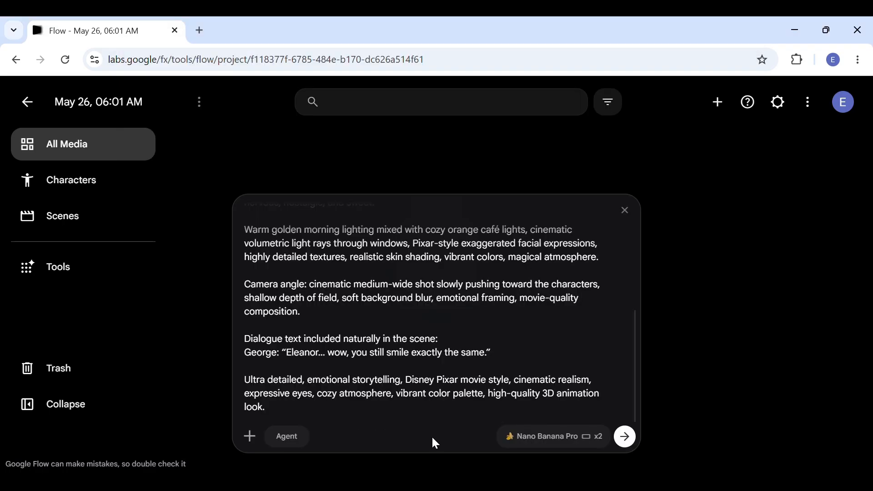
left_click(630, 441)
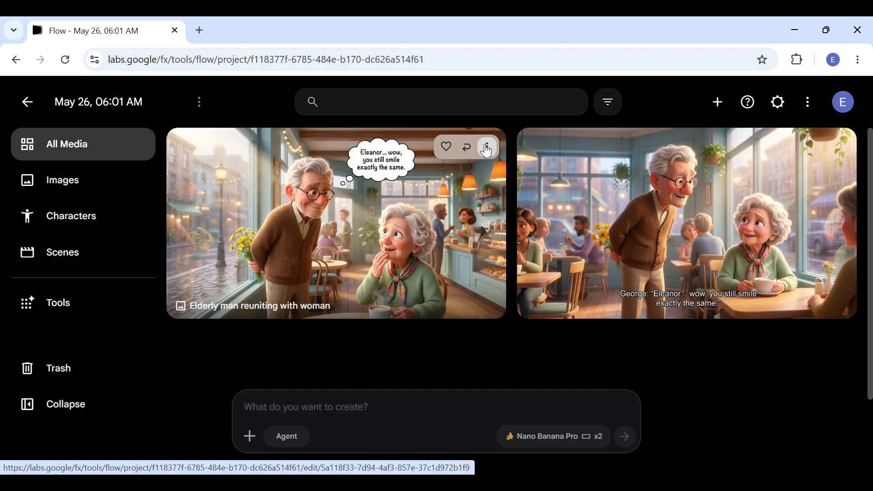
Download the first generated Scene 1 image, the one with the speech bubble, in 2K upscaled size
left_click(488, 148)
mouse_move(487, 244)
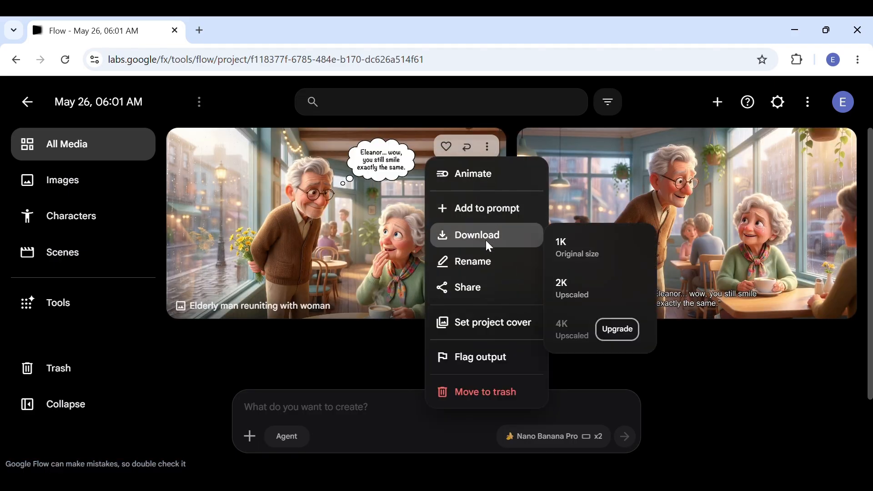
left_click(562, 288)
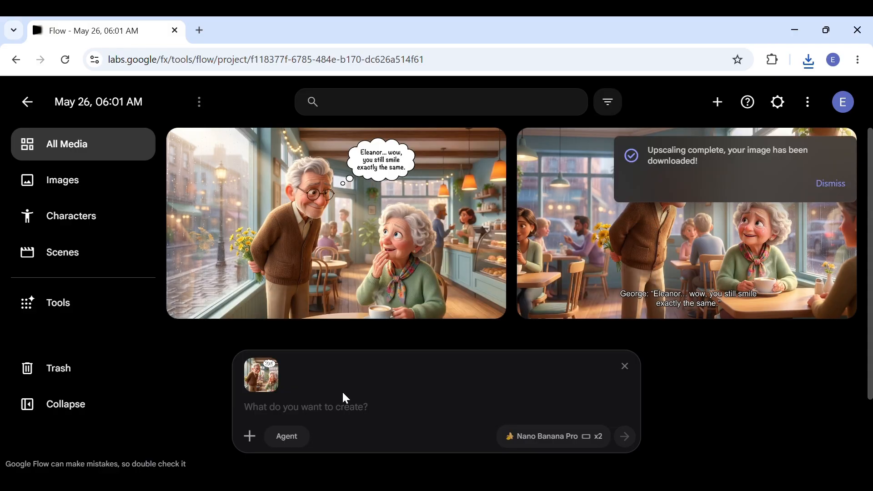
Copy the Scene 2 image prompt from ChatGPT into Google Flow and generate images using the first Scene 1 image as reference
key("alt+Tab")
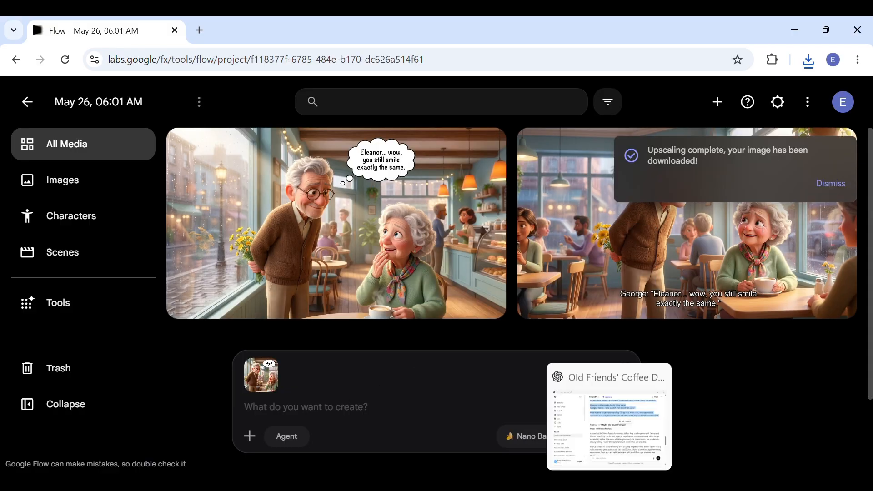
scroll(336, 275, "down", 2)
scroll(336, 275, "down", 2)
left_click_drag(335, 114, 612, 373)
scroll(612, 373, "down", 4)
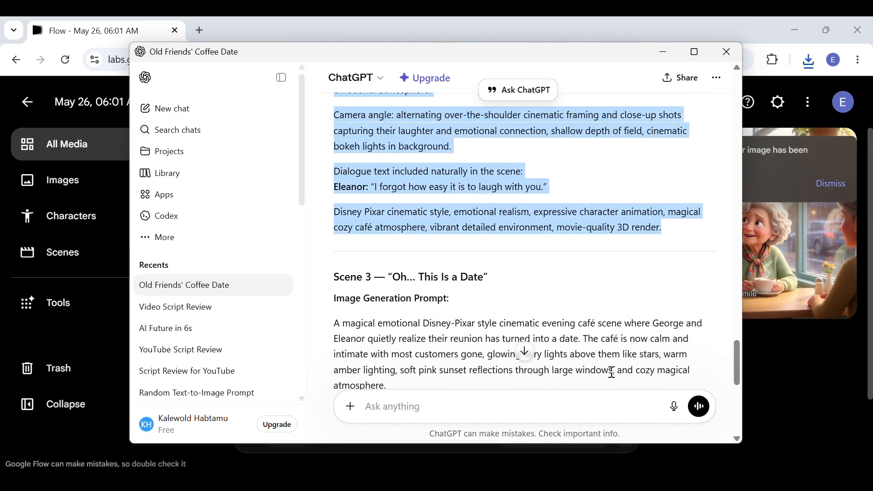
left_click(664, 52)
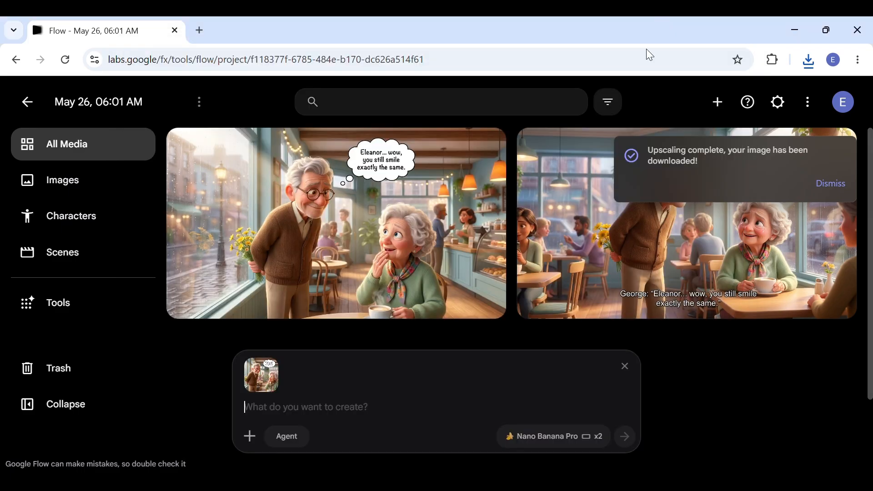
left_click(282, 405)
key("ctrl+v")
left_click(626, 436)
left_click(830, 184)
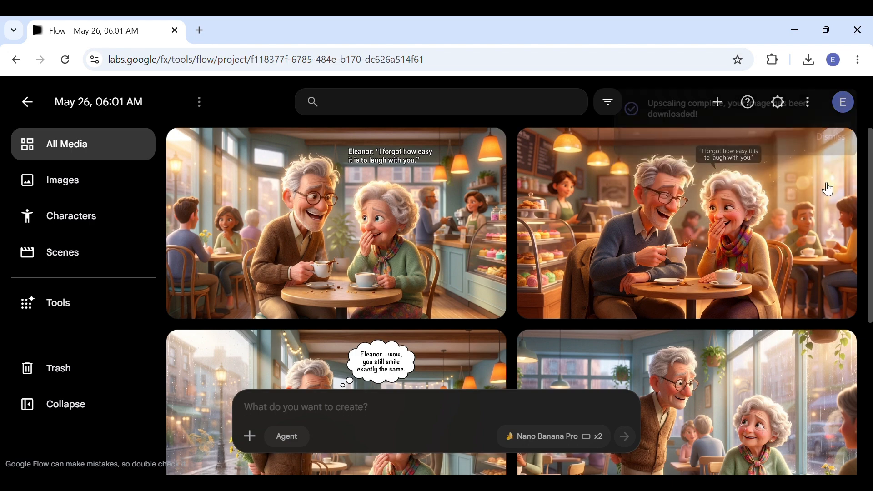
Download the first generated Scene 2 image, showing the couple laughing over coffee, in 2K upscaled size
mouse_move(472, 178)
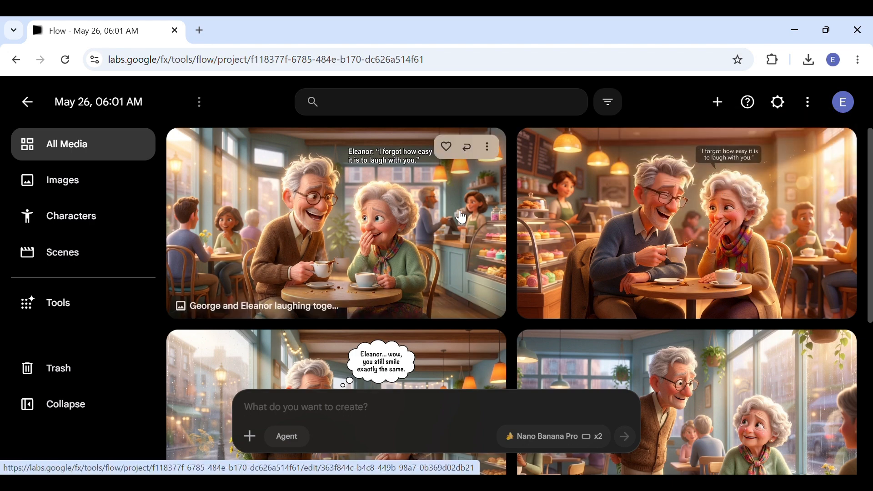
left_click(489, 150)
mouse_move(491, 236)
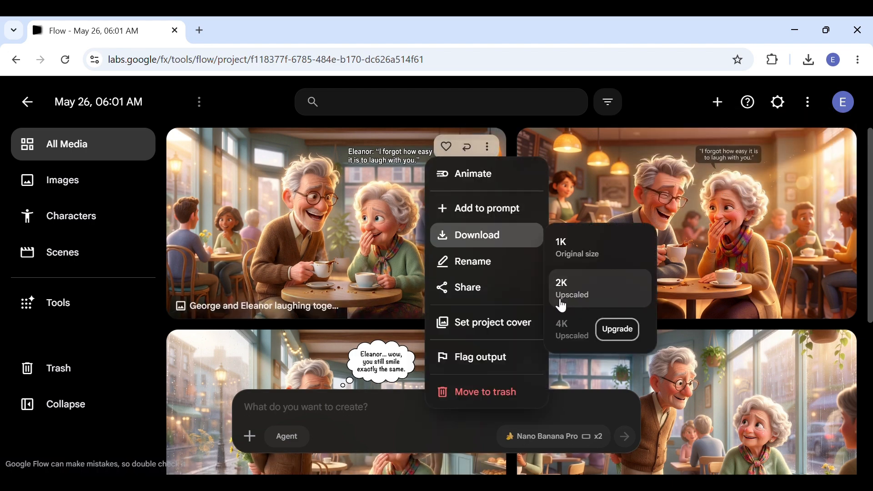
left_click(575, 300)
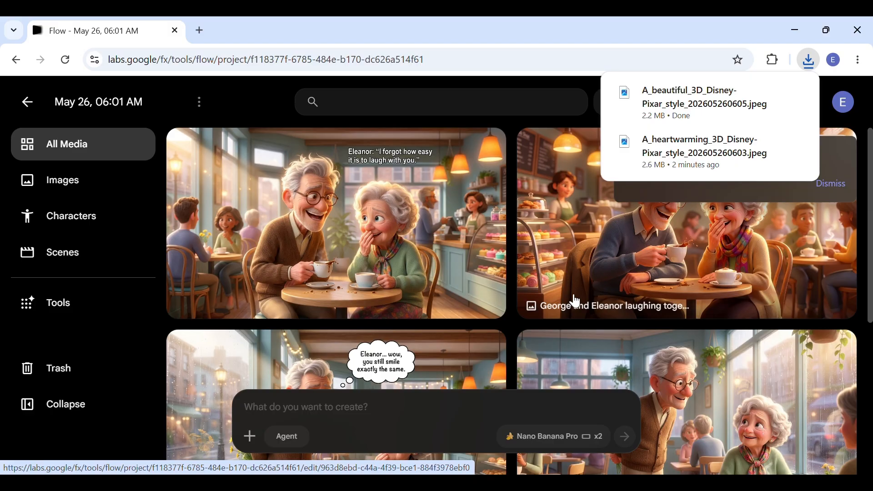
Copy the Prompt 3 video generation text from Word into the ChatGPT chat, attach the scene image and send the request for a Veo 3 JSON prompt
key("alt+Tab")
left_click_drag(200, 292, 575, 320)
key("ctrl+c")
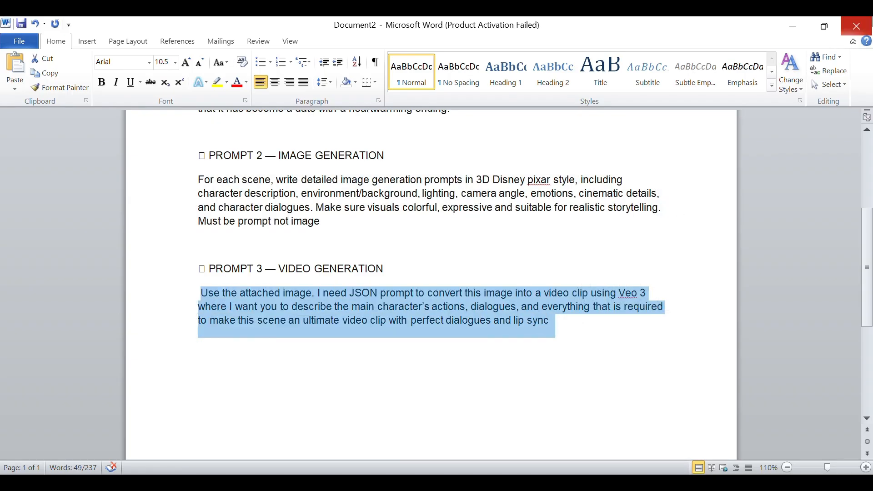
left_click(795, 32)
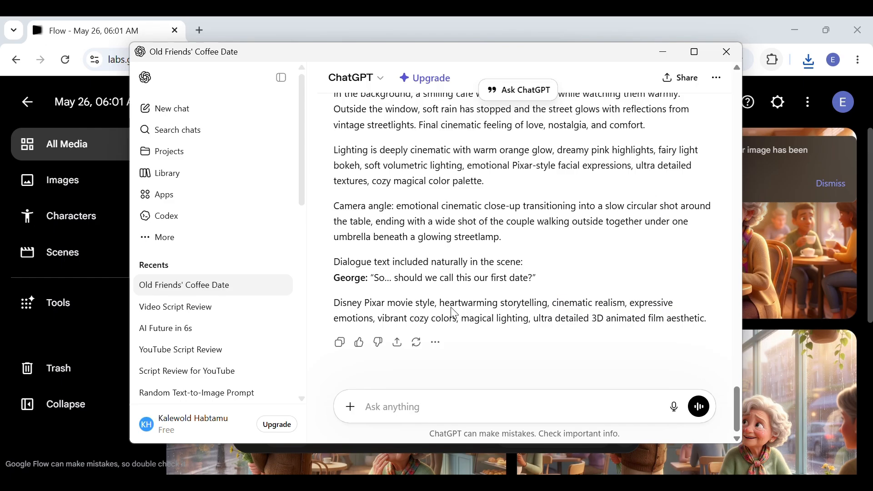
left_click(406, 406)
key("ctrl+v")
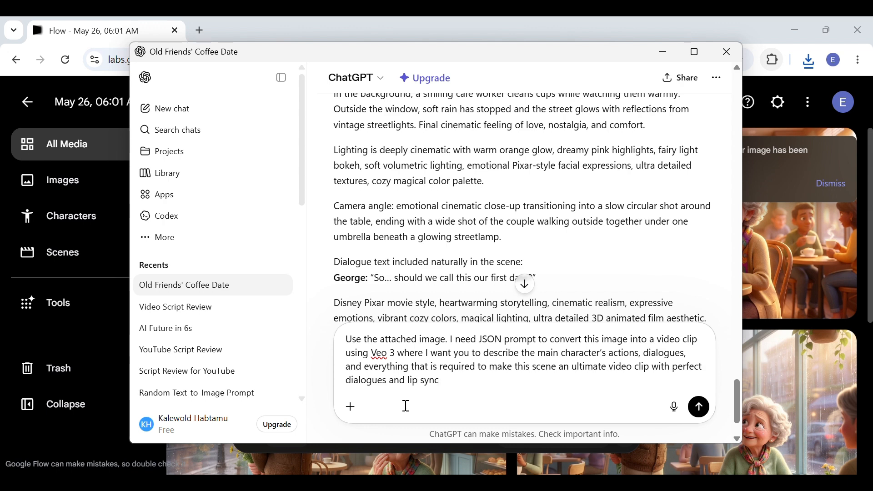
left_click(444, 363)
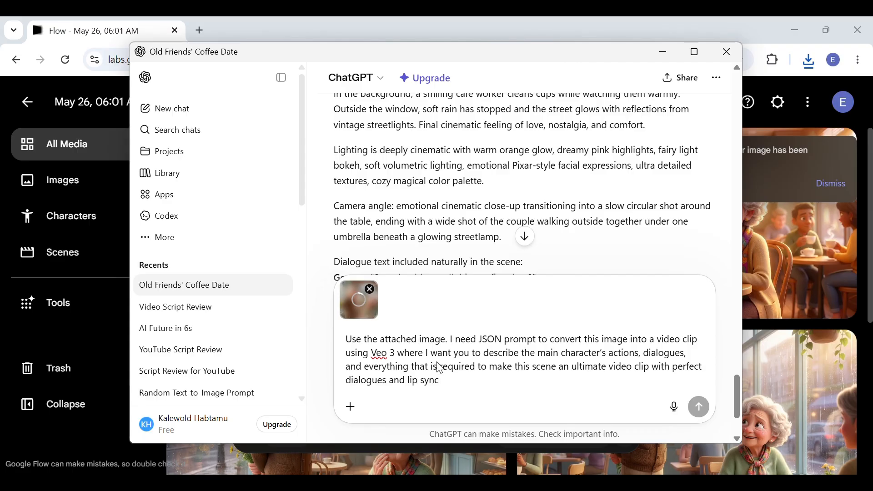
key("Return")
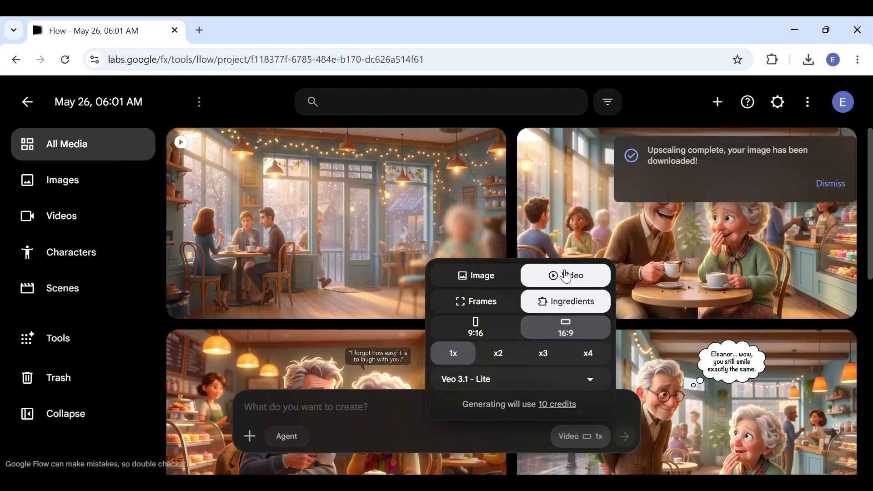
Set video generation to Frames mode with x2 outputs and add the first Scene 2 image, the laughing couple, as the start frame
left_click(477, 302)
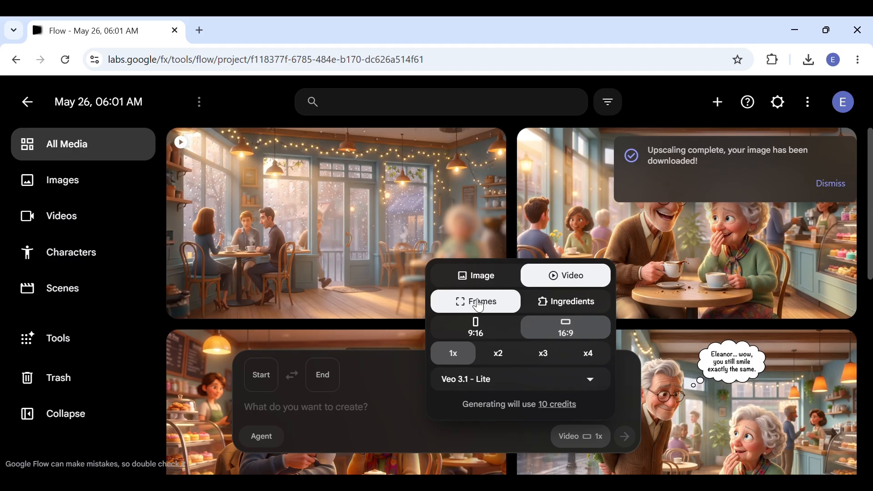
left_click(532, 380)
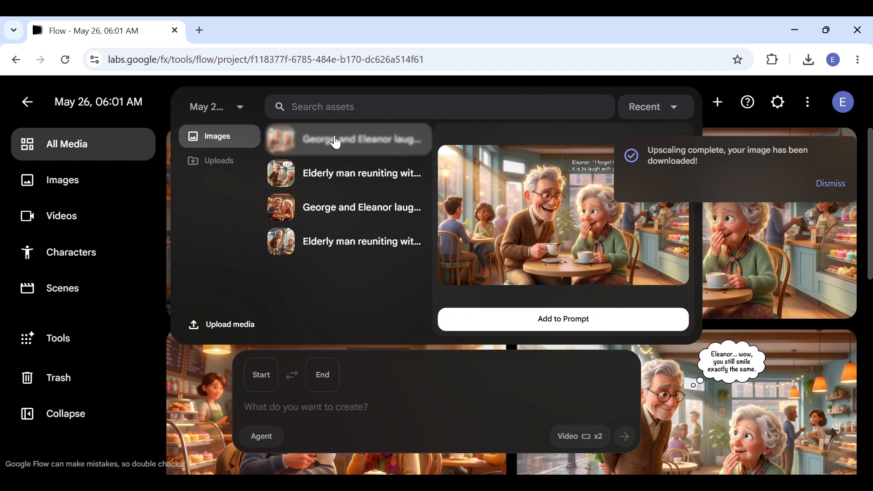
left_click(335, 140)
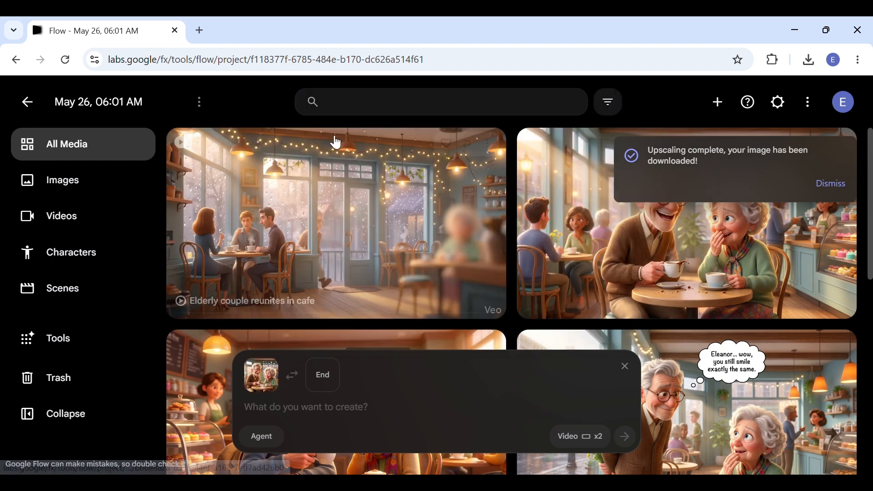
Paste the Scene 2 JSON video prompt from ChatGPT into the prompt field and generate the two video clips
left_click(350, 403)
key("ctrl+v")
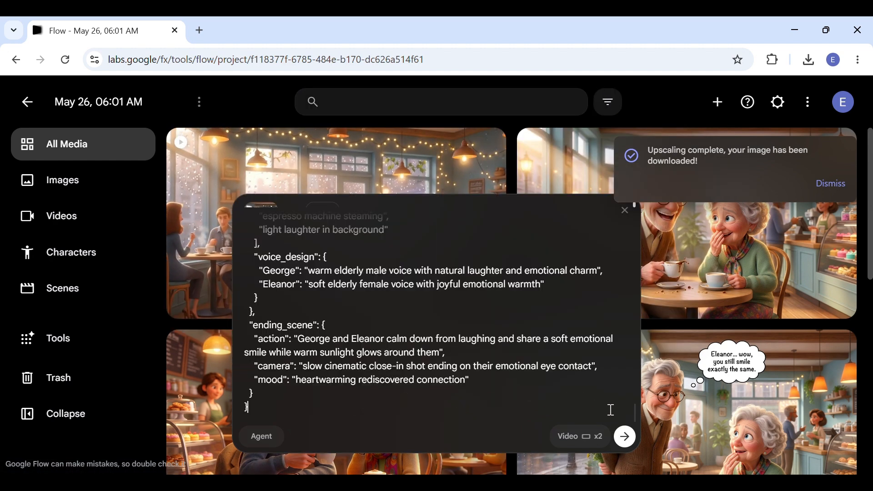
left_click(626, 437)
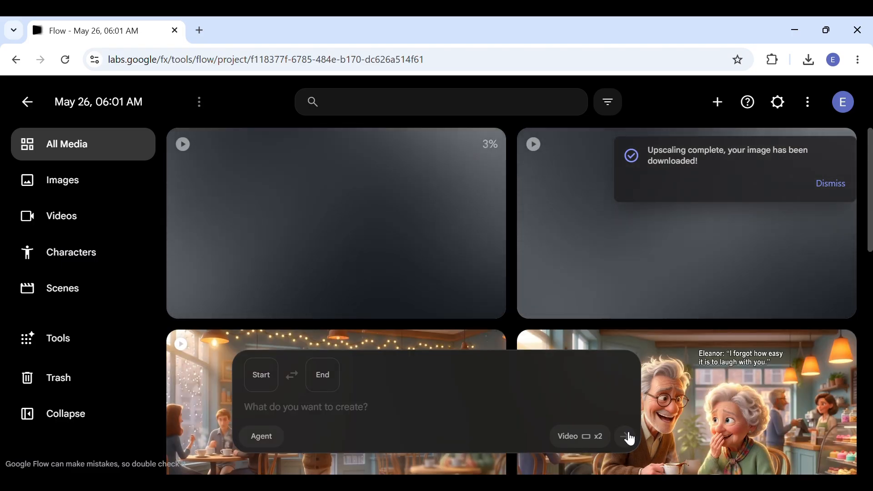
Open the first generated clip of the two old friends laughing over coffee and play it in full screen
left_click(456, 239)
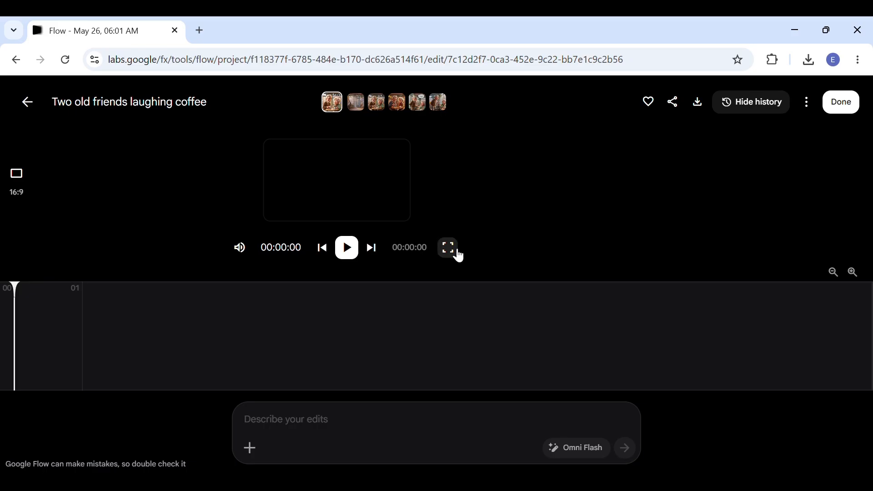
left_click(450, 248)
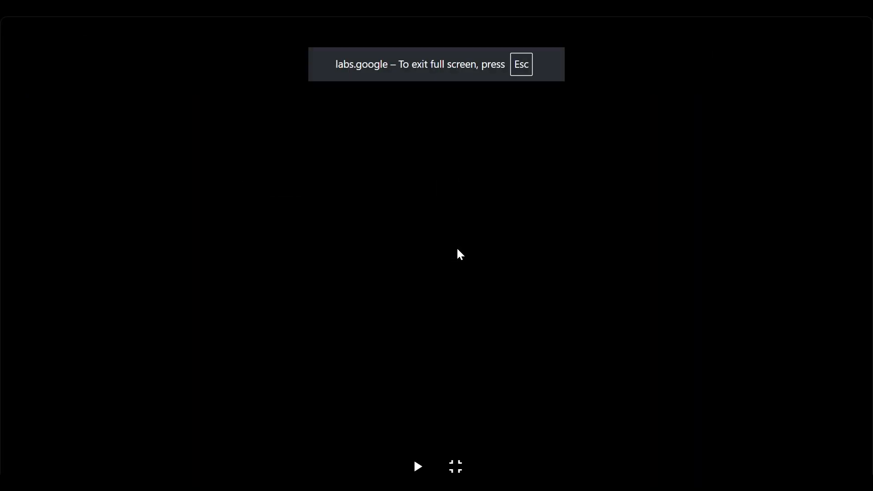
left_click(417, 468)
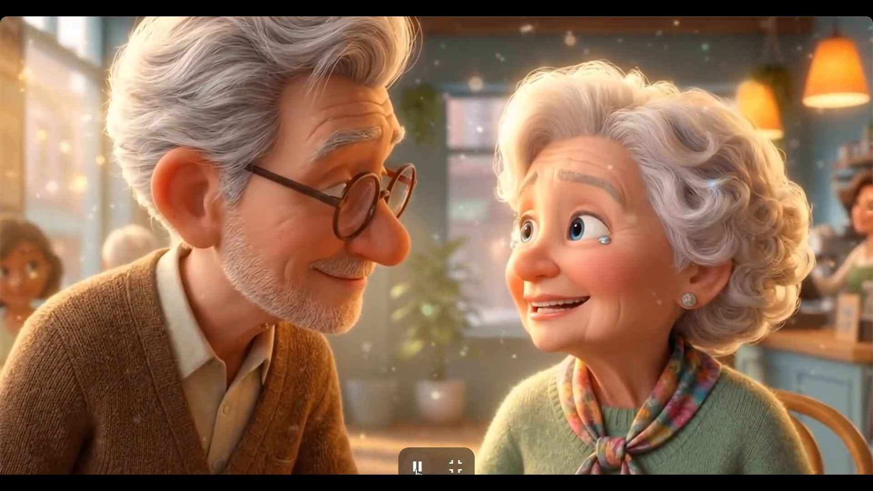
left_click(417, 471)
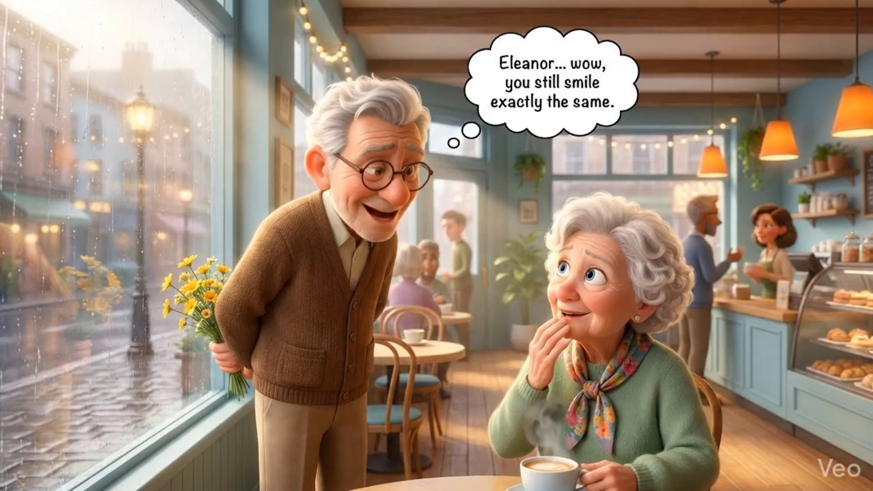